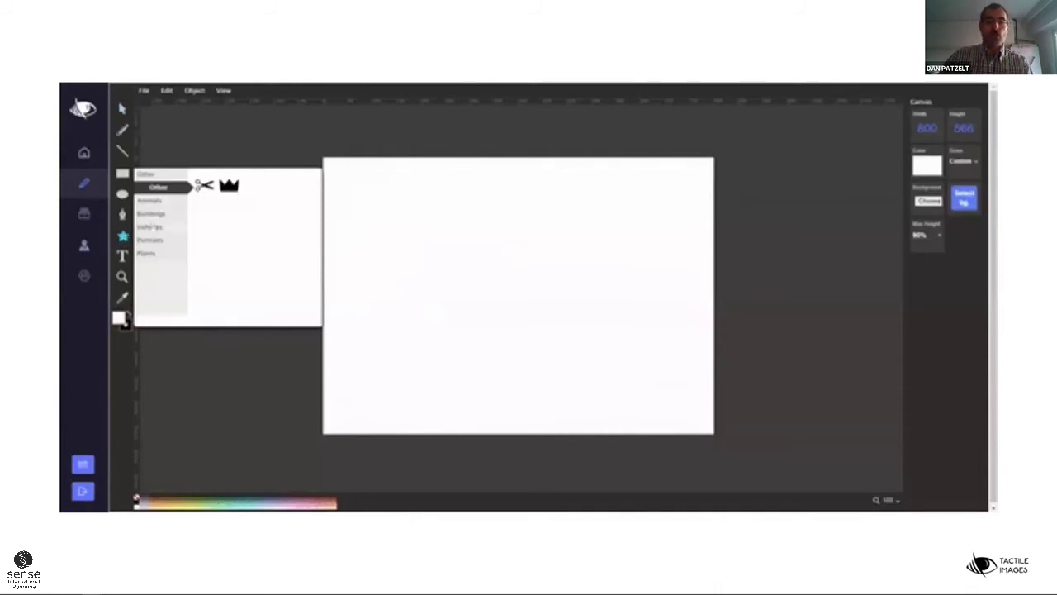
Step: Place the crown from the shape library on the canvas and move it toward the right side, at about X 248
left_click(161, 201)
left_click(163, 193)
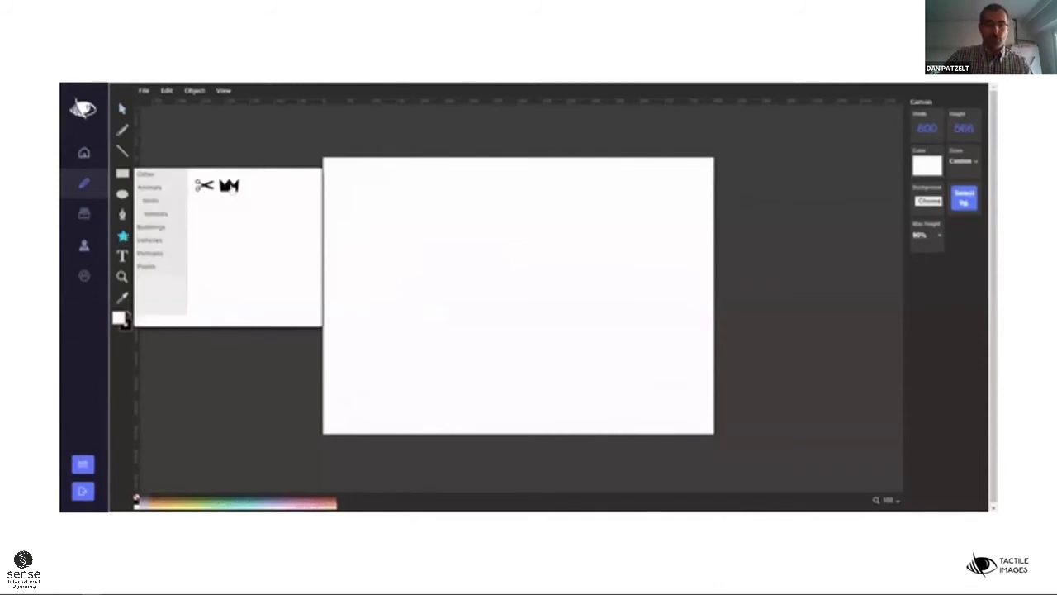
left_click(231, 187)
left_click(533, 231)
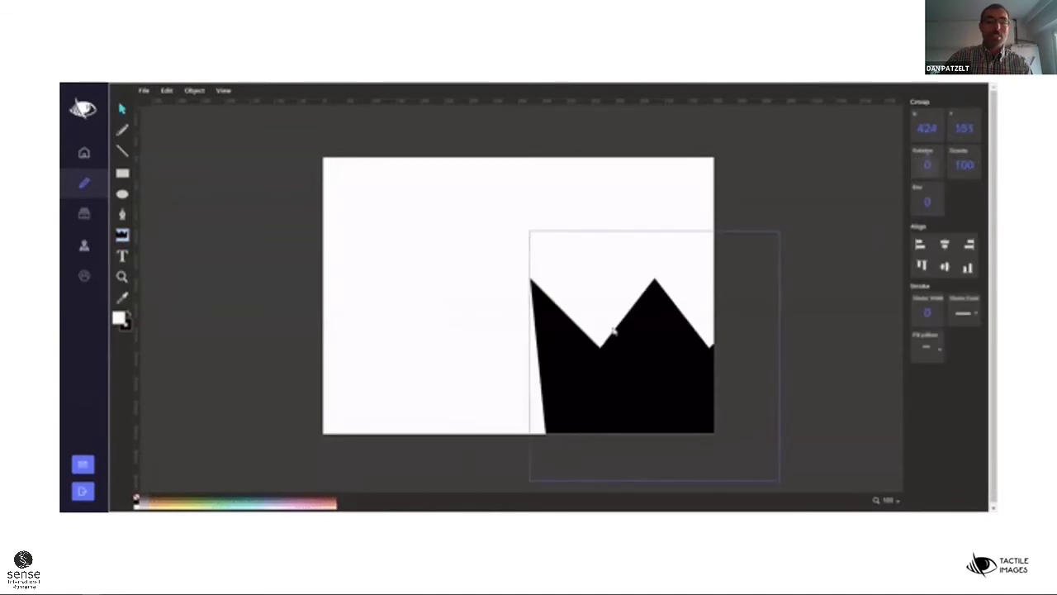
left_click_drag(611, 331, 528, 261)
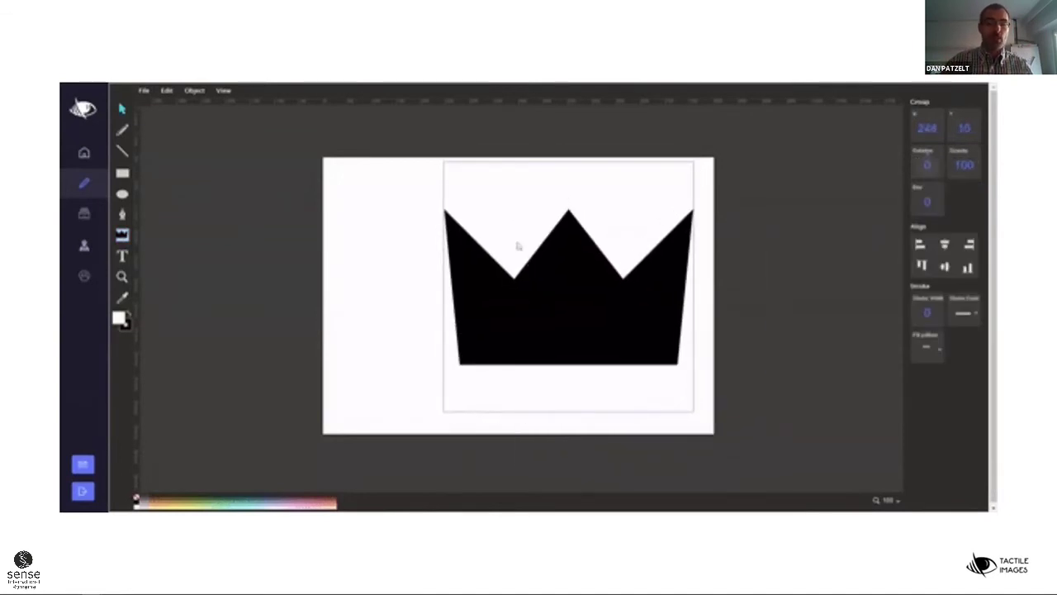
Step: Draw a yellow circle about 62 in radius beside the crown and a freehand wavy line beneath both shapes
left_click(122, 193)
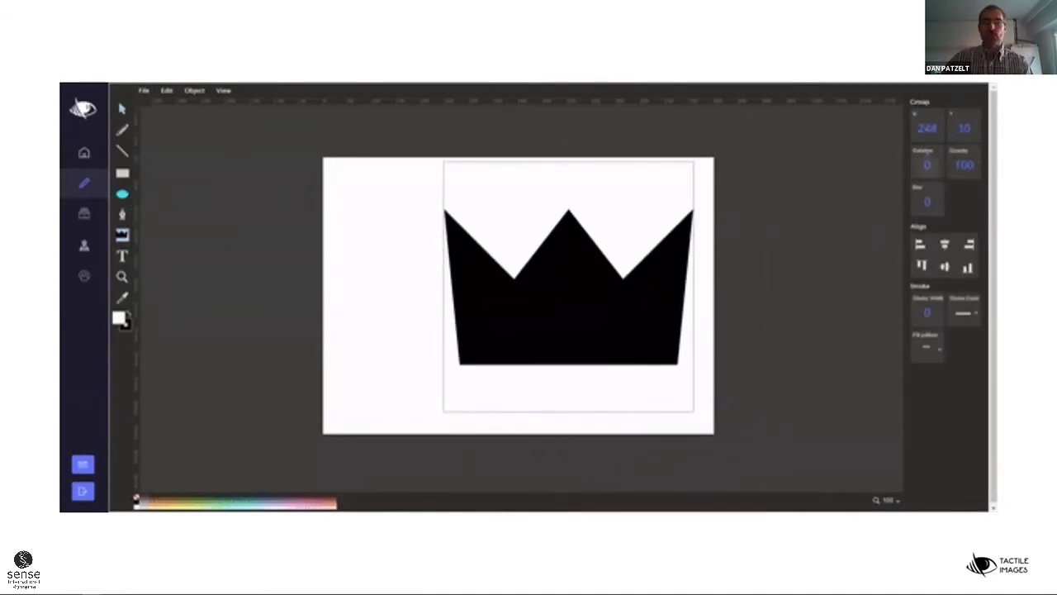
left_click_drag(347, 225, 408, 286)
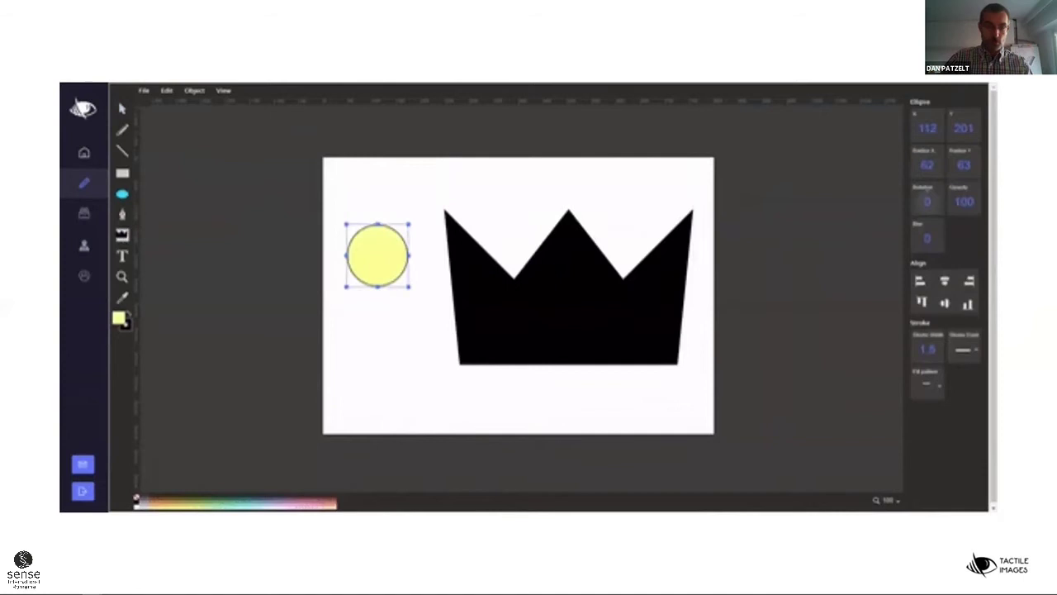
left_click(123, 131)
mouse_move(351, 402)
left_mouse_down()
mouse_move(437, 412)
mouse_move(501, 390)
mouse_move(571, 407)
mouse_move(618, 396)
mouse_move(692, 406)
left_mouse_up()
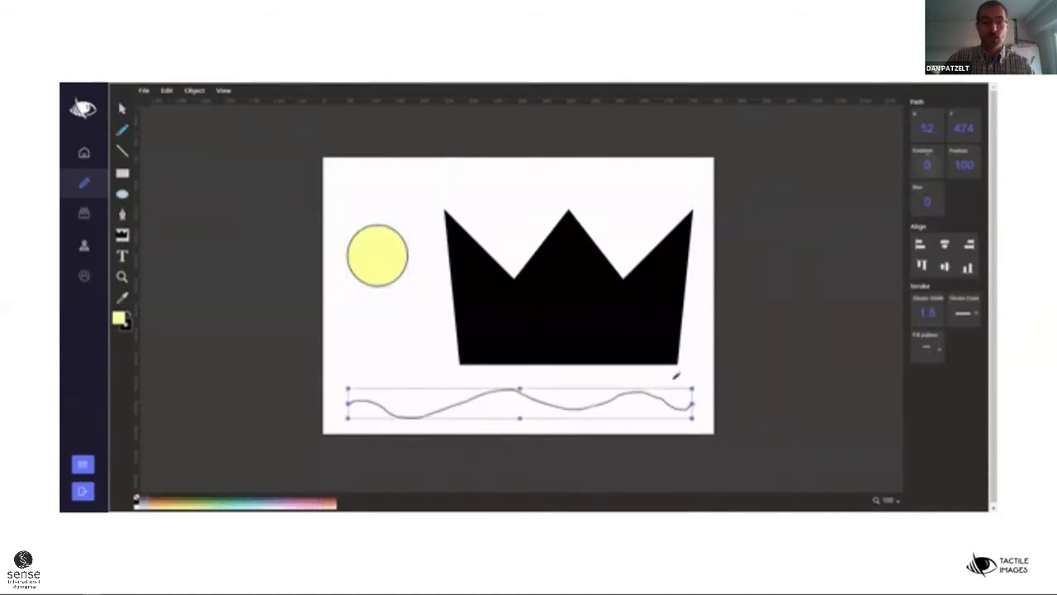
Step: Export the crown, circle and wave drawing as a PNG and start again from an empty canvas
left_click(143, 91)
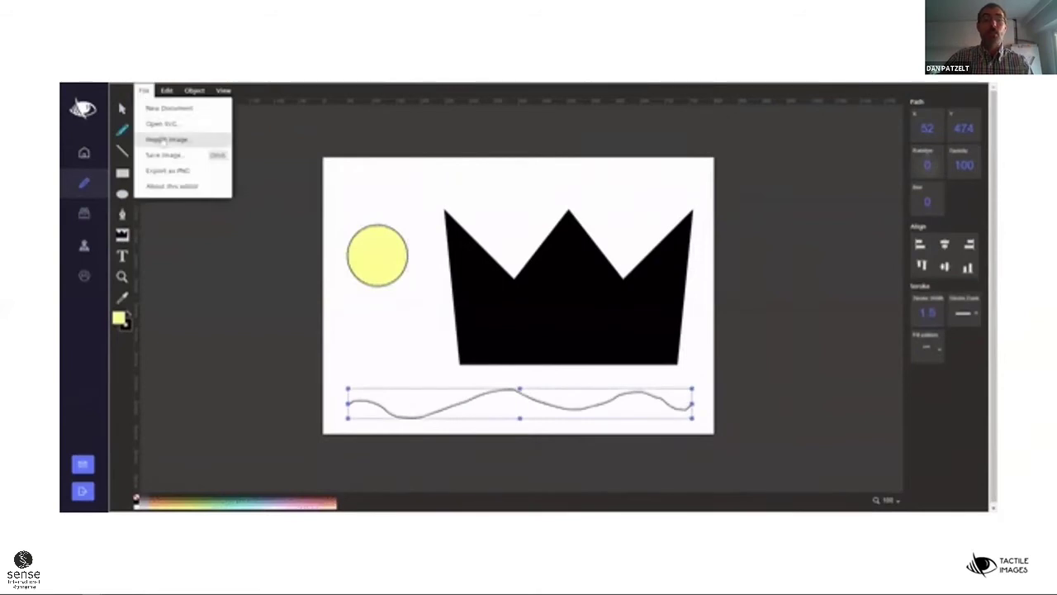
left_click(176, 171)
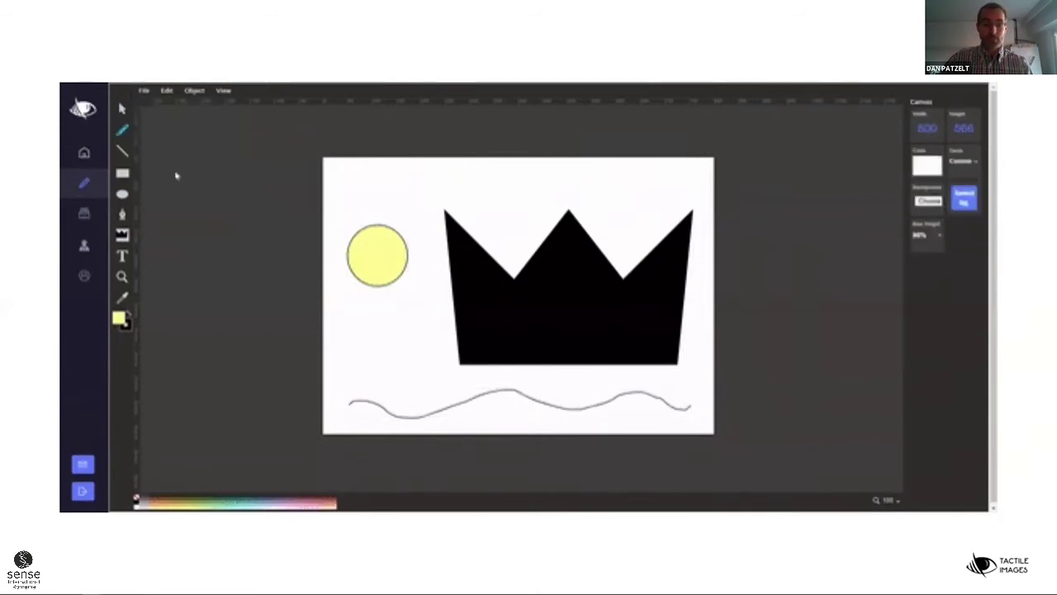
key("F5")
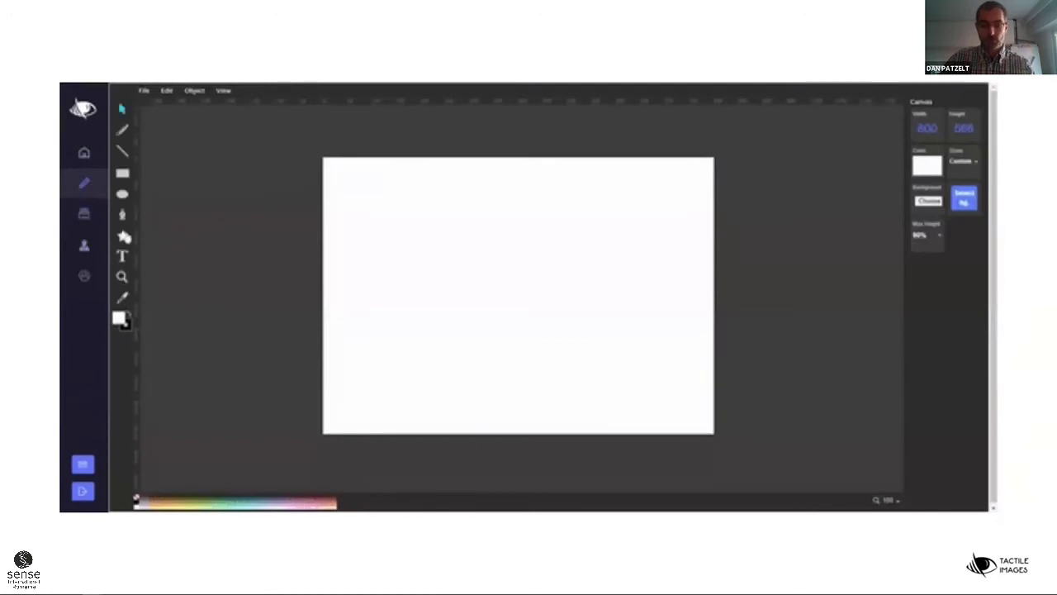
Step: Insert the crown from the shape library and position it in the right part of the canvas, at about X 248
left_click(123, 237)
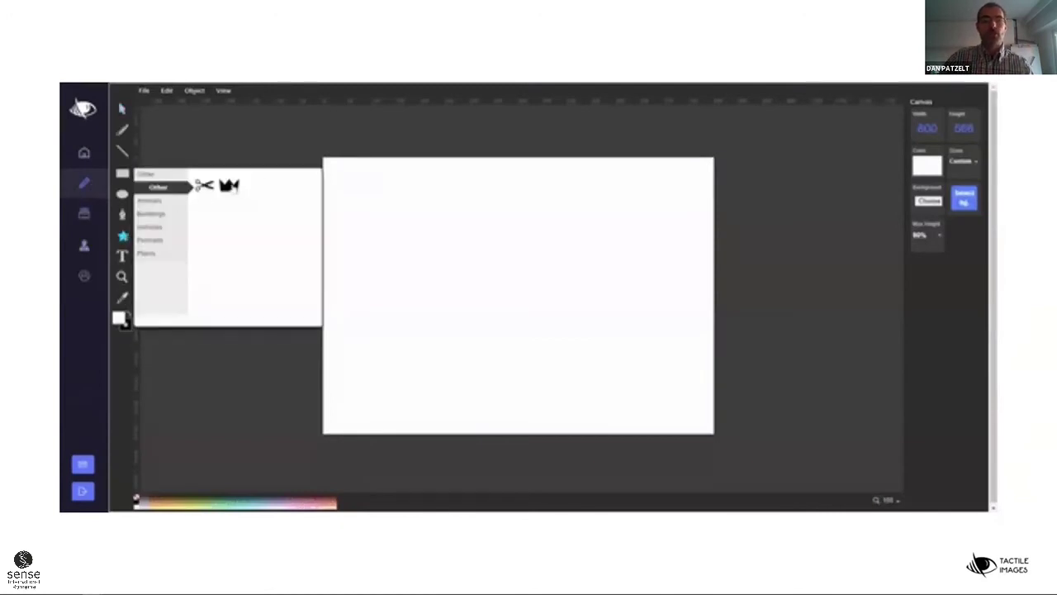
left_click(157, 189)
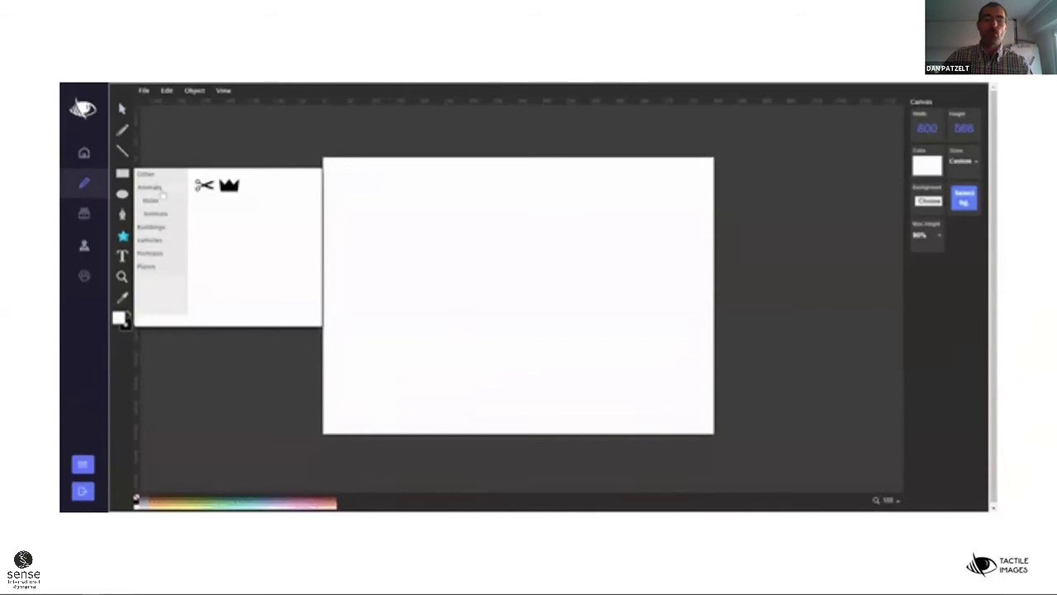
left_click(237, 185)
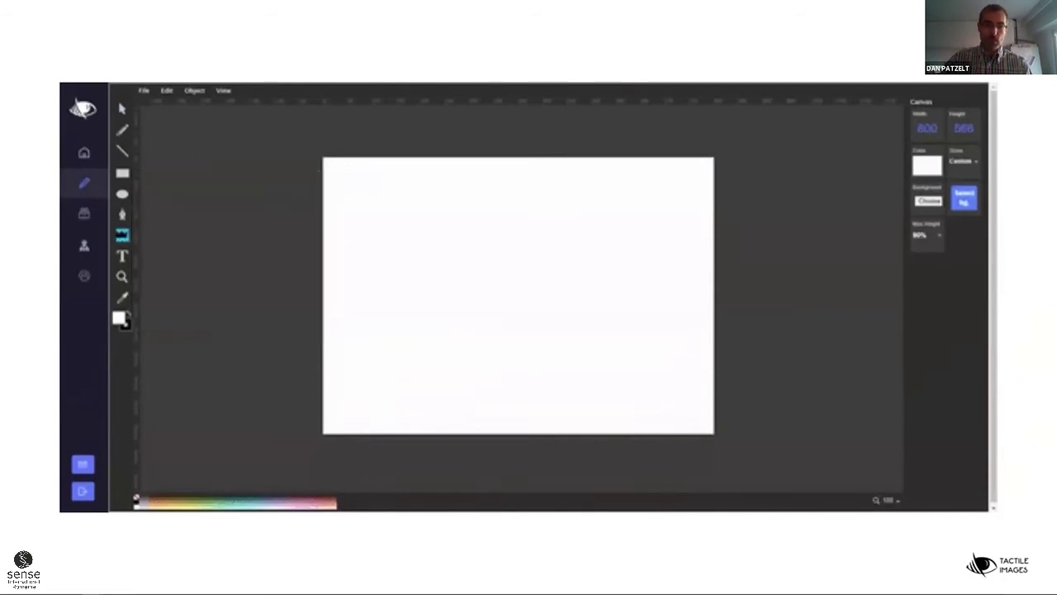
left_click(533, 234)
left_click_drag(615, 323, 529, 263)
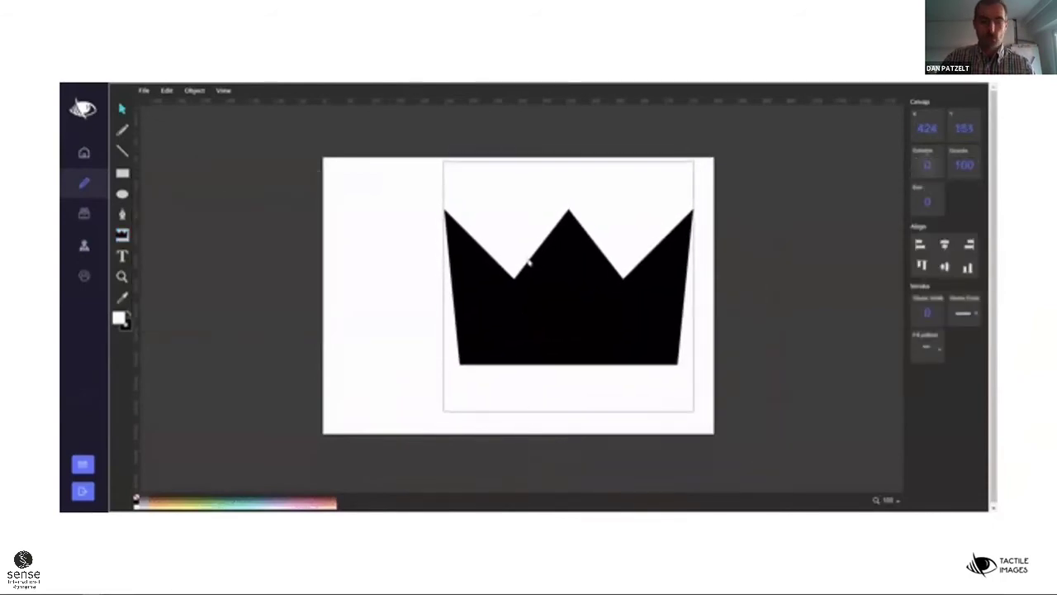
Step: Add a yellow circle about 62 in radius left of the crown and a freehand wavy line along the canvas bottom
left_click(122, 193)
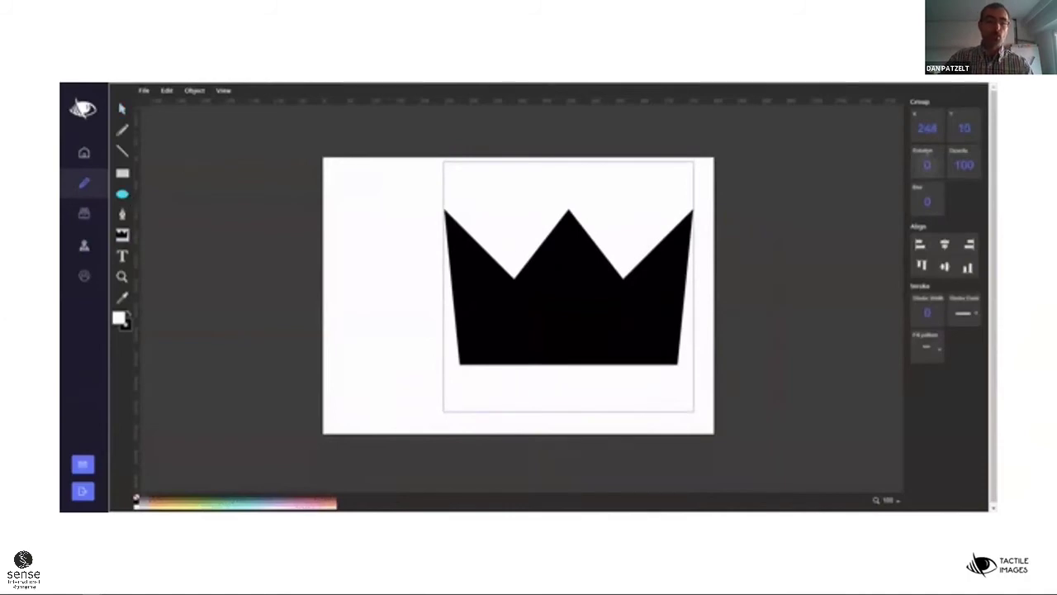
left_click_drag(347, 225, 408, 285)
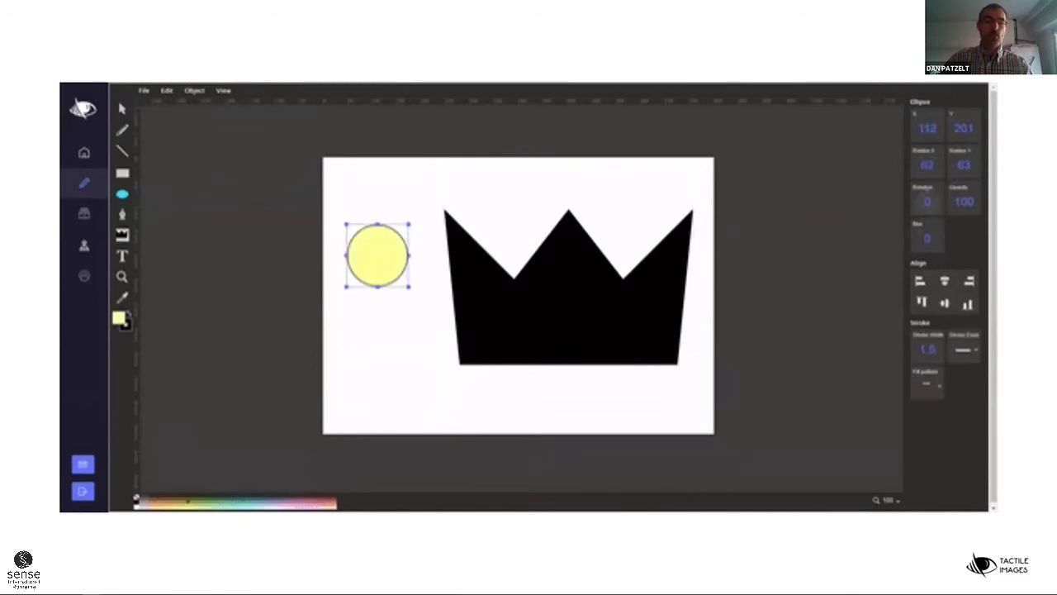
left_click(123, 131)
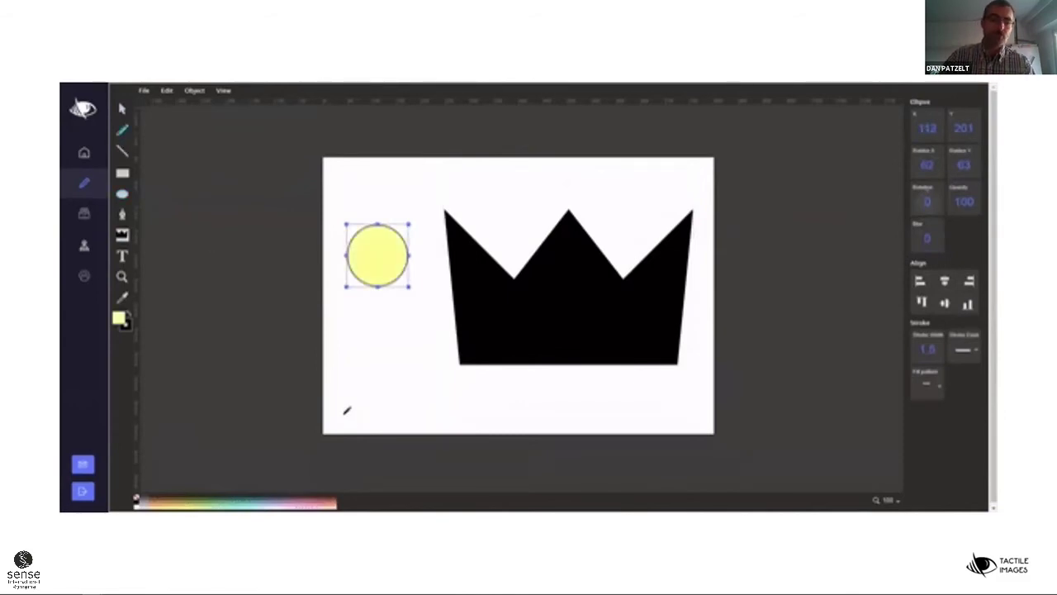
mouse_move(352, 402)
left_mouse_down()
mouse_move(437, 410)
mouse_move(502, 390)
mouse_move(572, 407)
mouse_move(617, 398)
mouse_move(692, 405)
left_mouse_up()
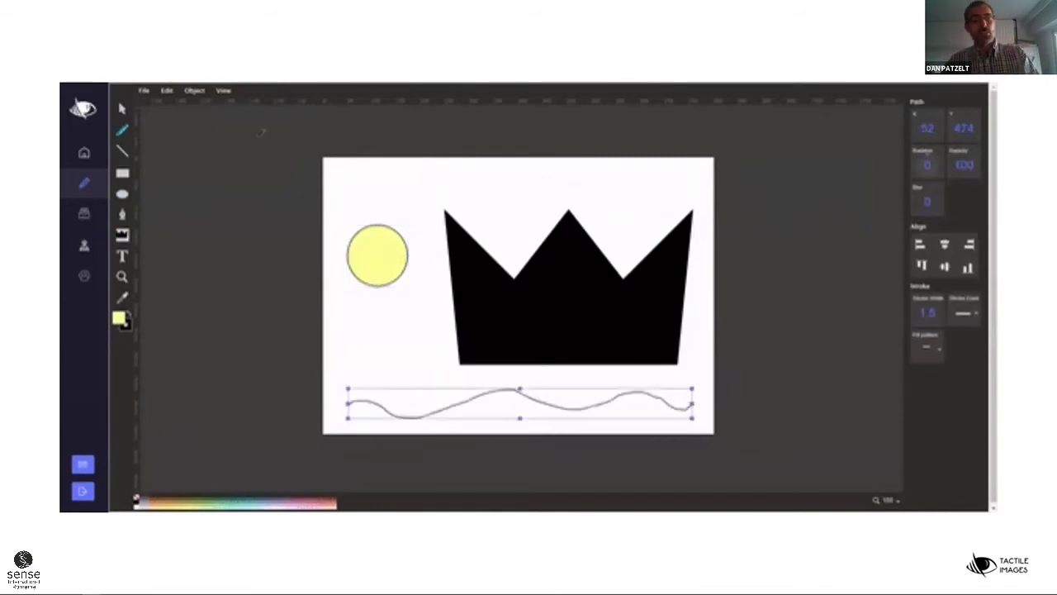
Step: Export the finished drawing as a PNG and return to an empty canvas
left_click(143, 91)
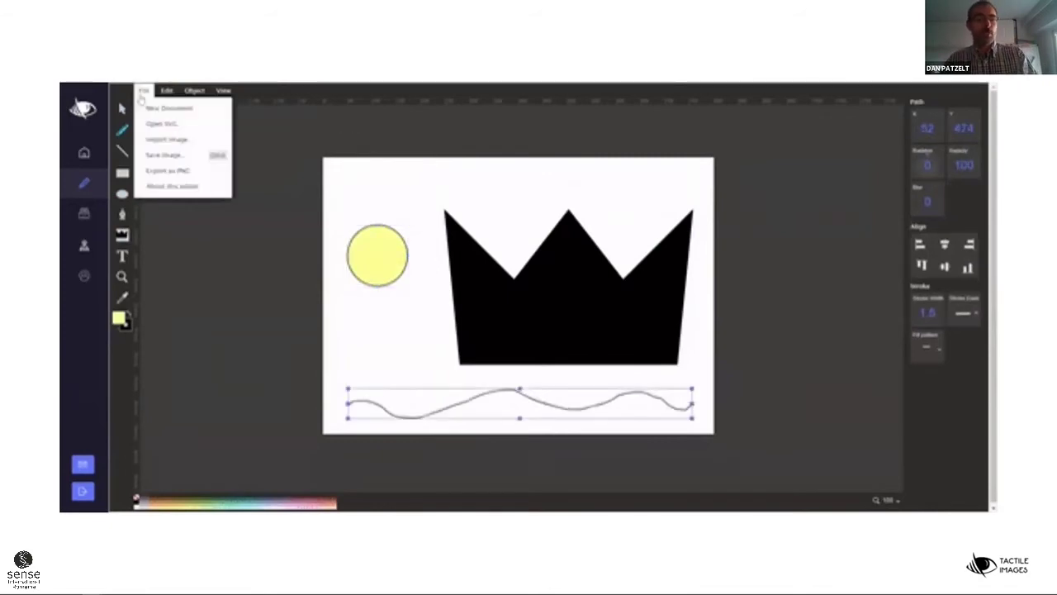
left_click(175, 172)
left_click(92, 190)
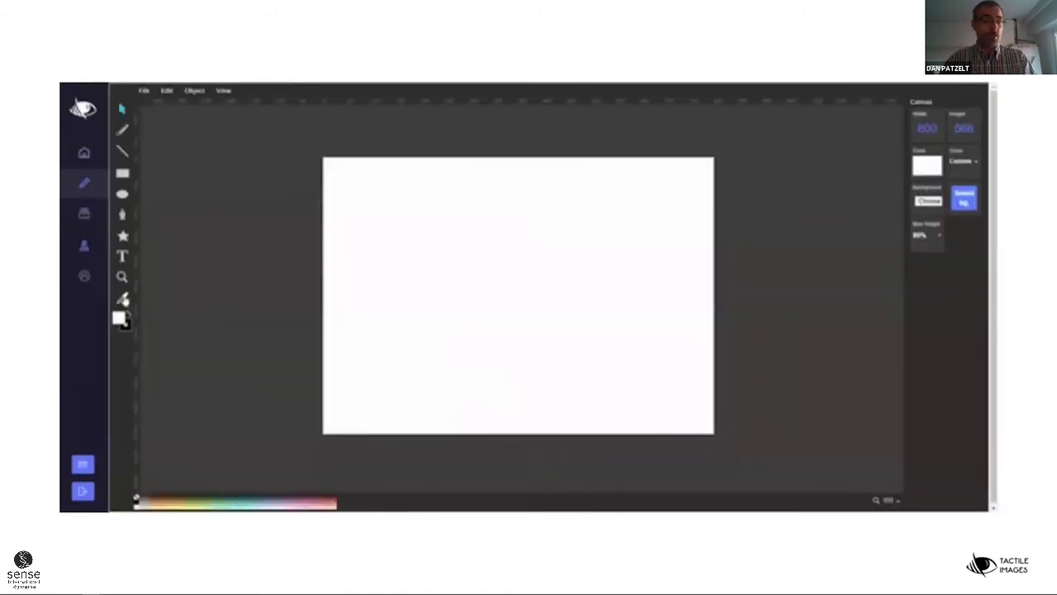
Step: Browse the shape library categories and choose the crown shape
left_click(122, 236)
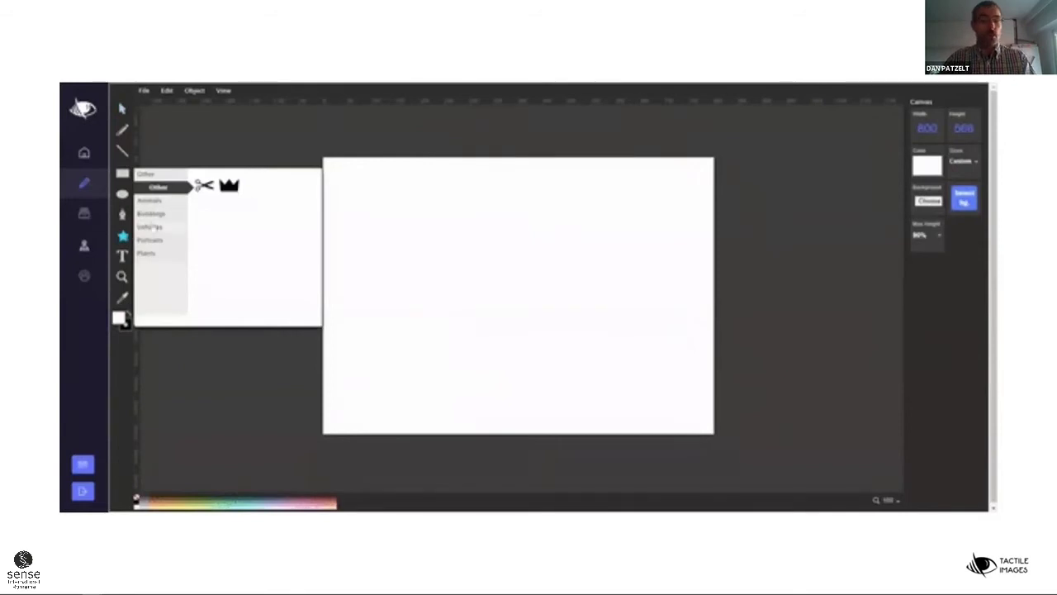
left_click(156, 215)
left_click(163, 191)
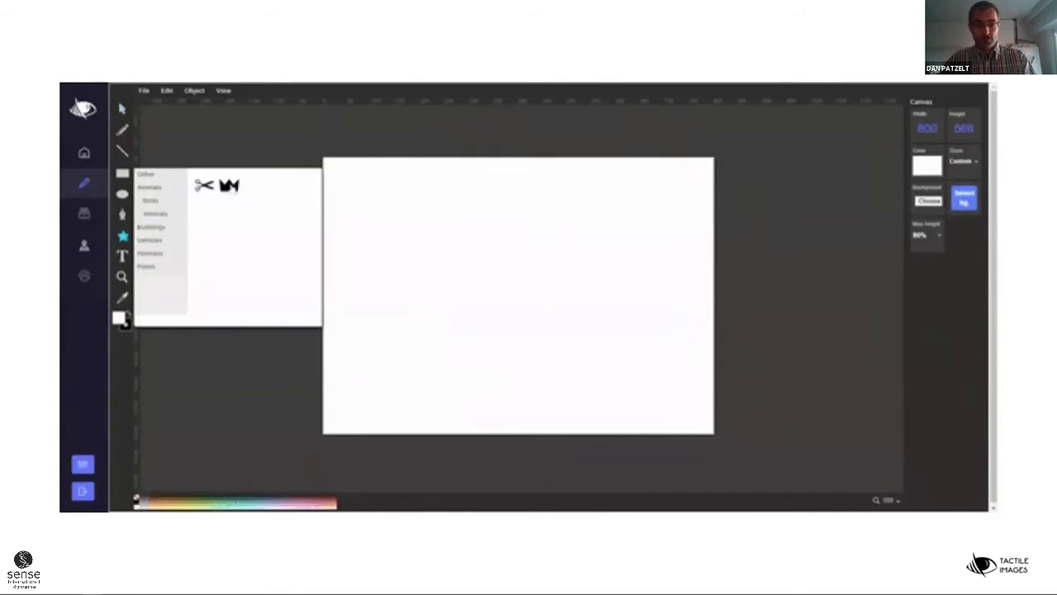
left_click(231, 186)
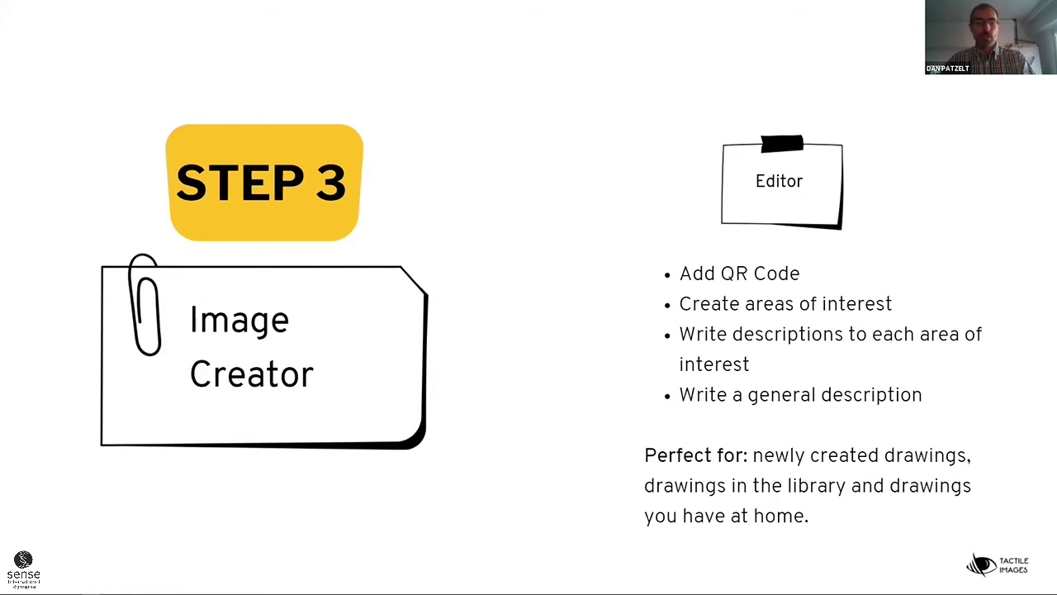
key("Right")
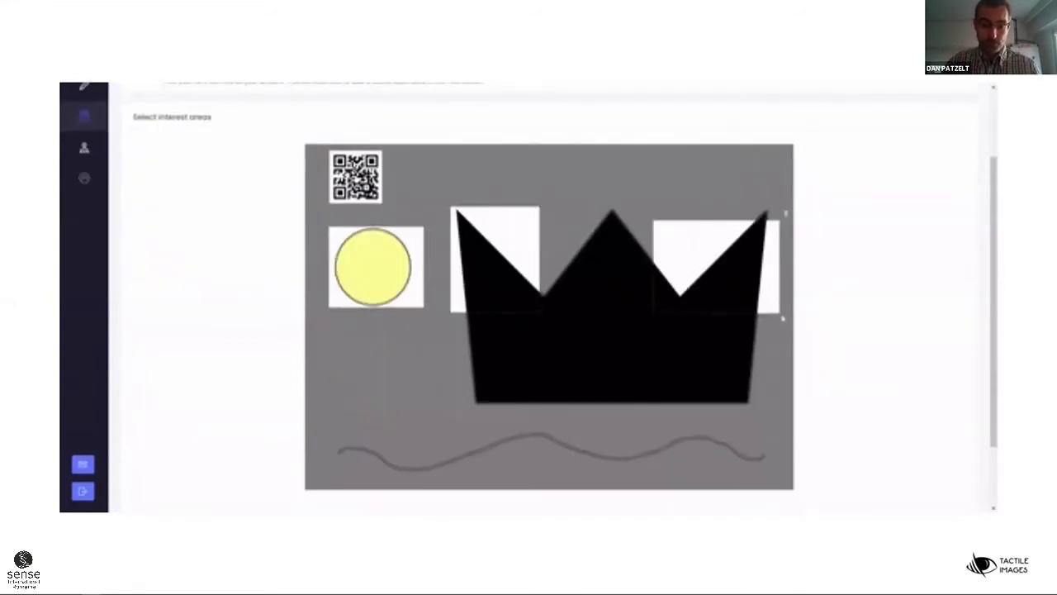
key("Right")
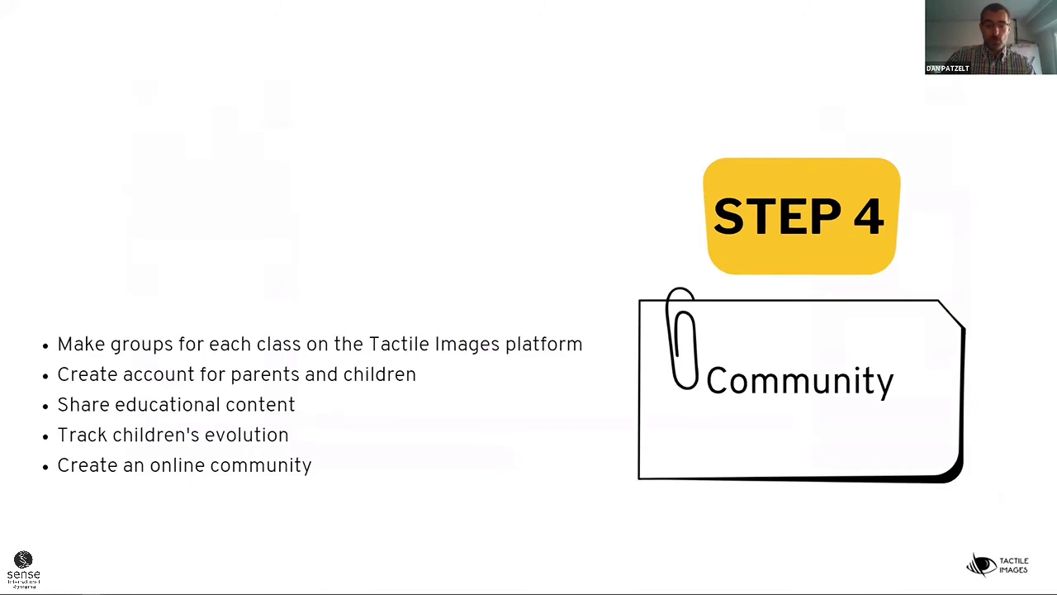
key("Right")
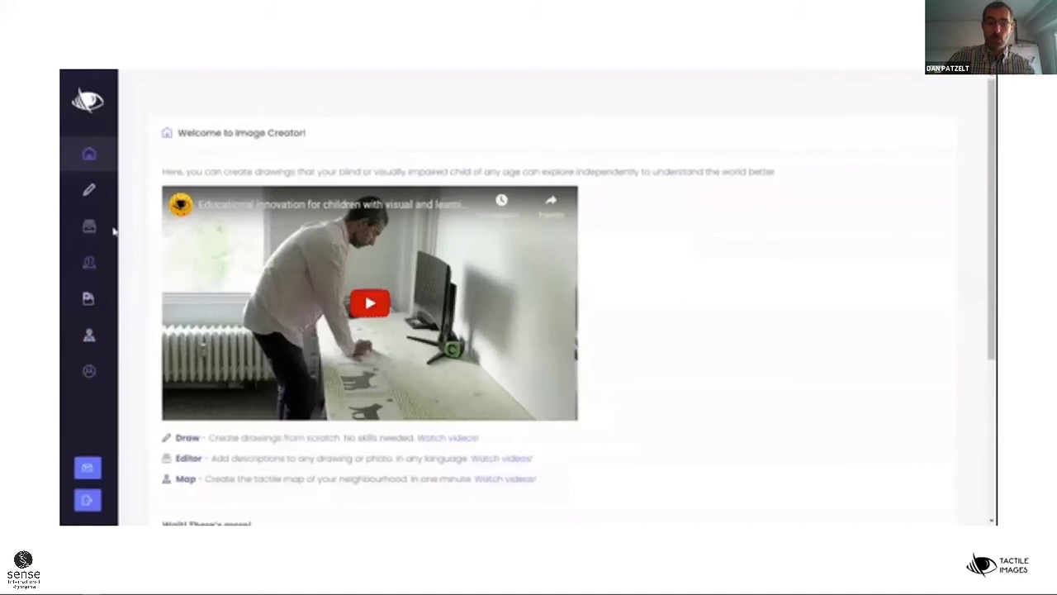
Step: Open the "Harta orasului" discussion in the community group Liceul Special pentru Deficienți de Vedere Cluj-Napoca and view its map image enlarged
left_click(89, 373)
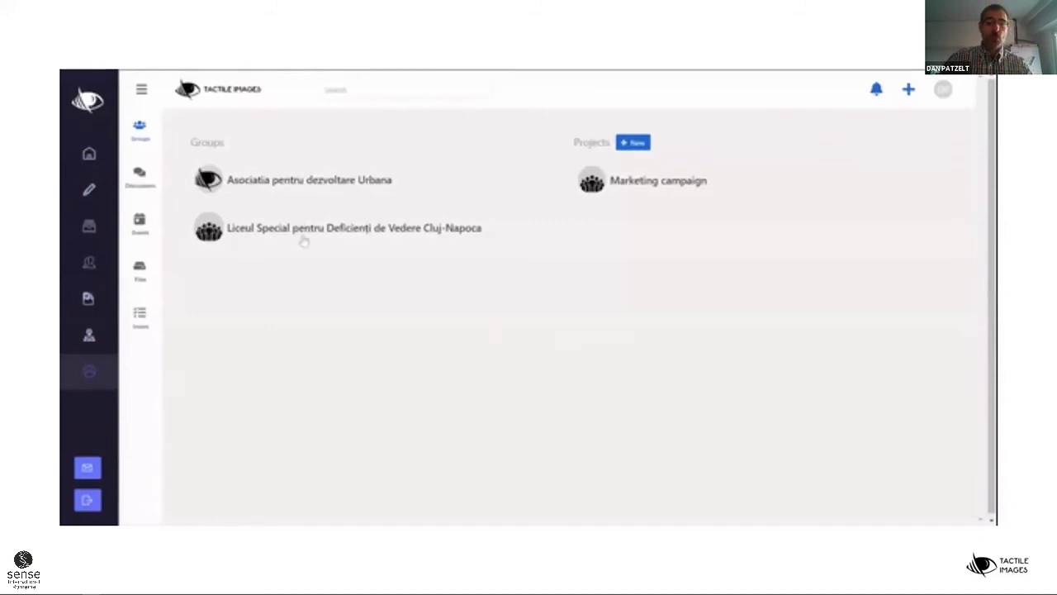
left_click(304, 238)
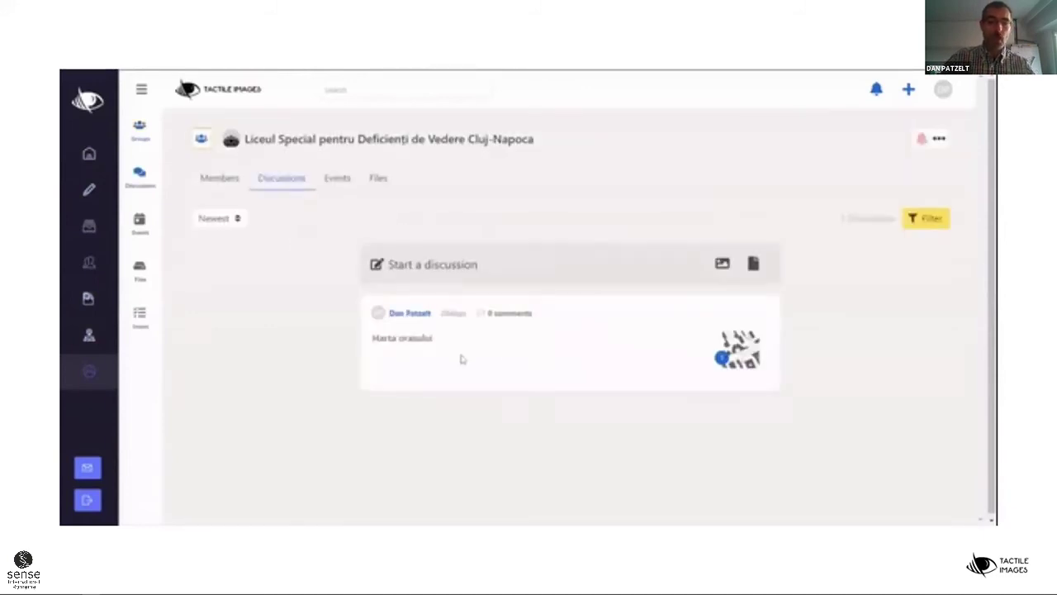
left_click(736, 353)
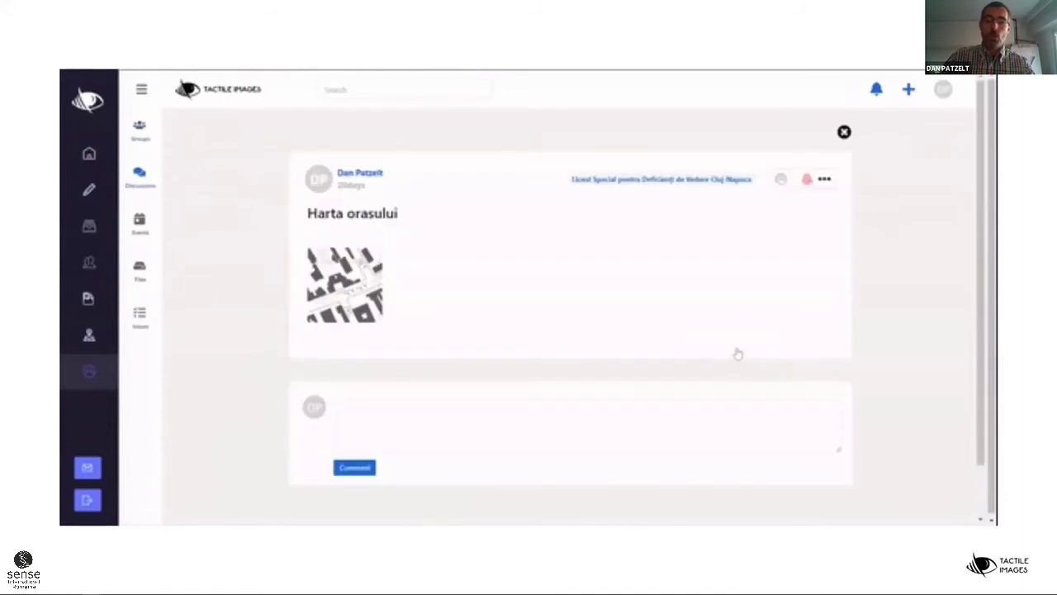
left_click(335, 281)
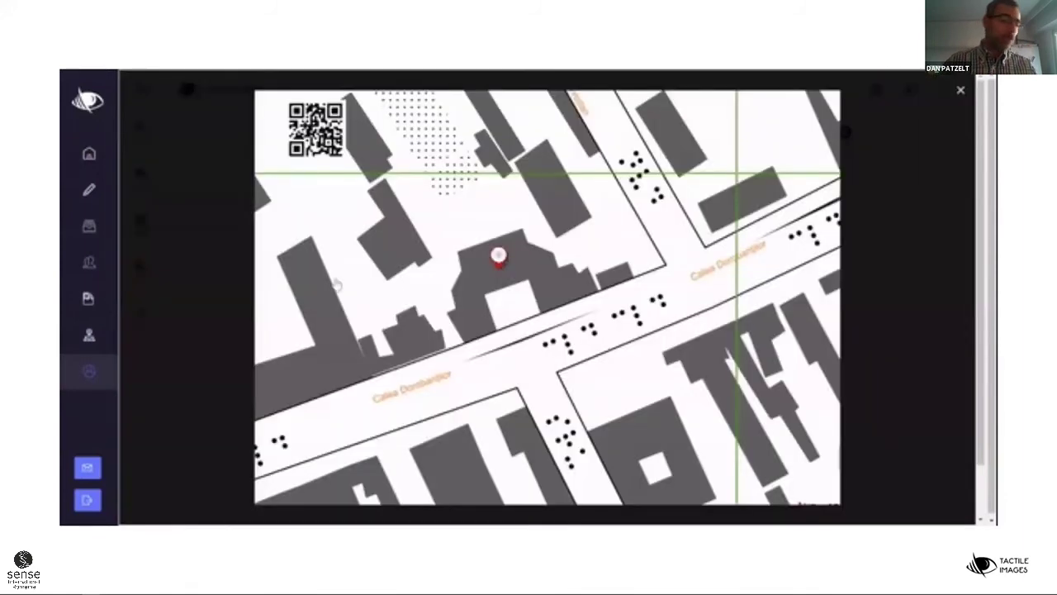
left_click(960, 90)
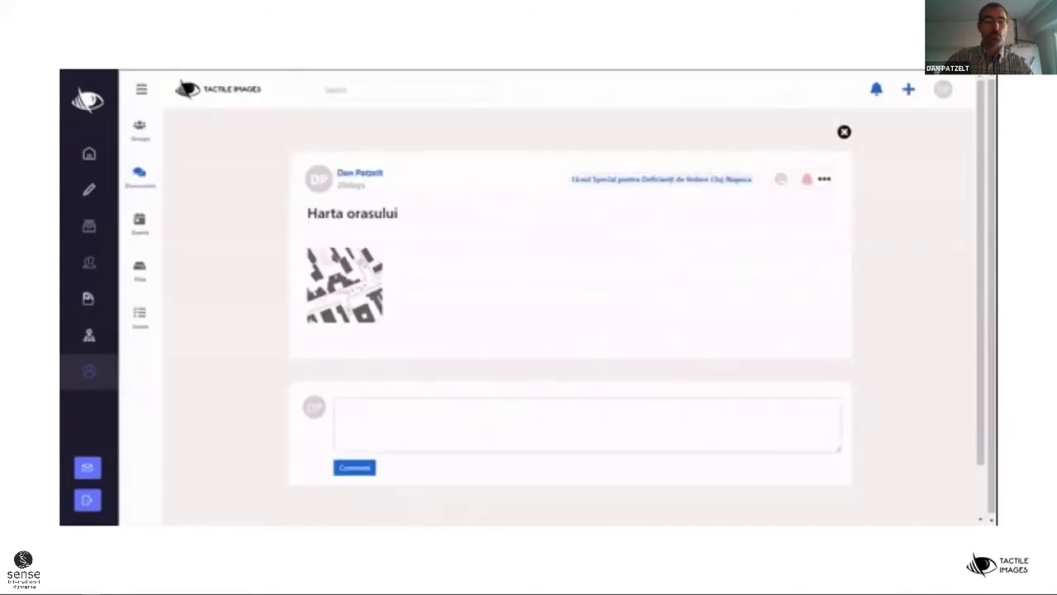
Step: Post the comment "here comes some text" on the "Harta orasului" discussion
left_click(340, 410)
type("here")
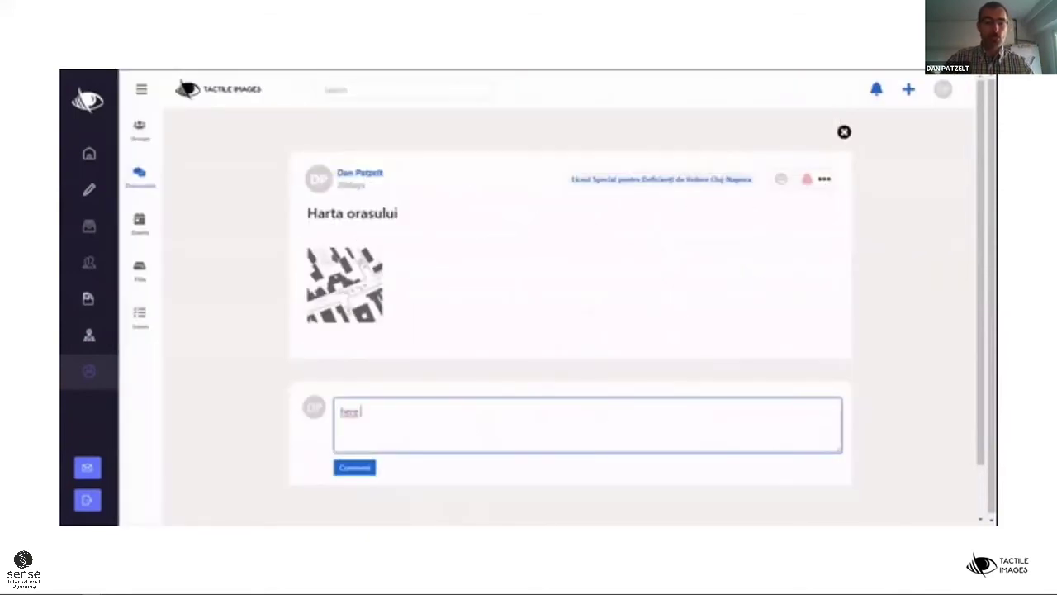
type(" comes")
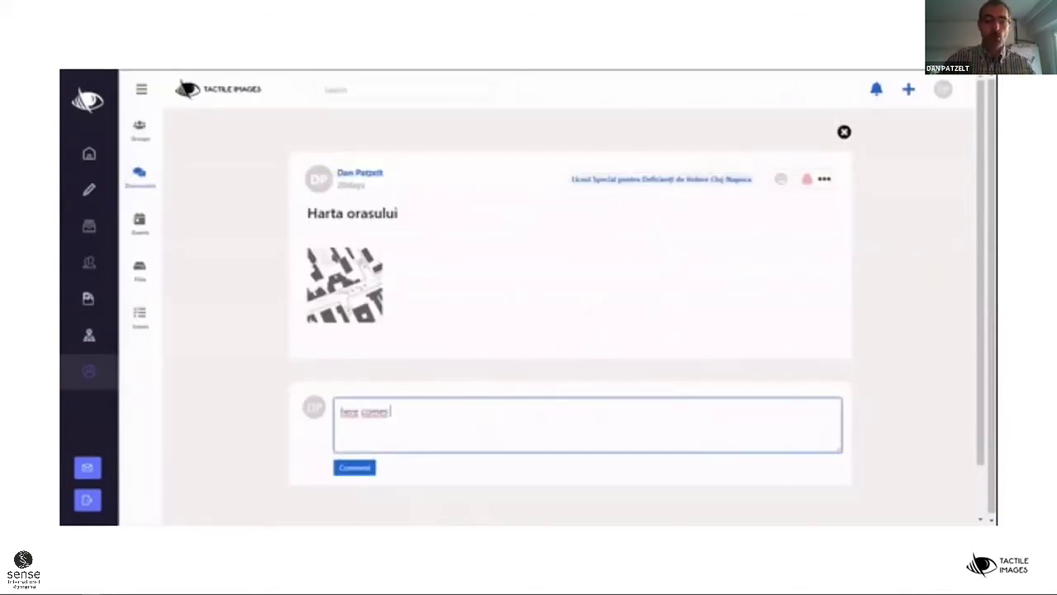
type(" some text")
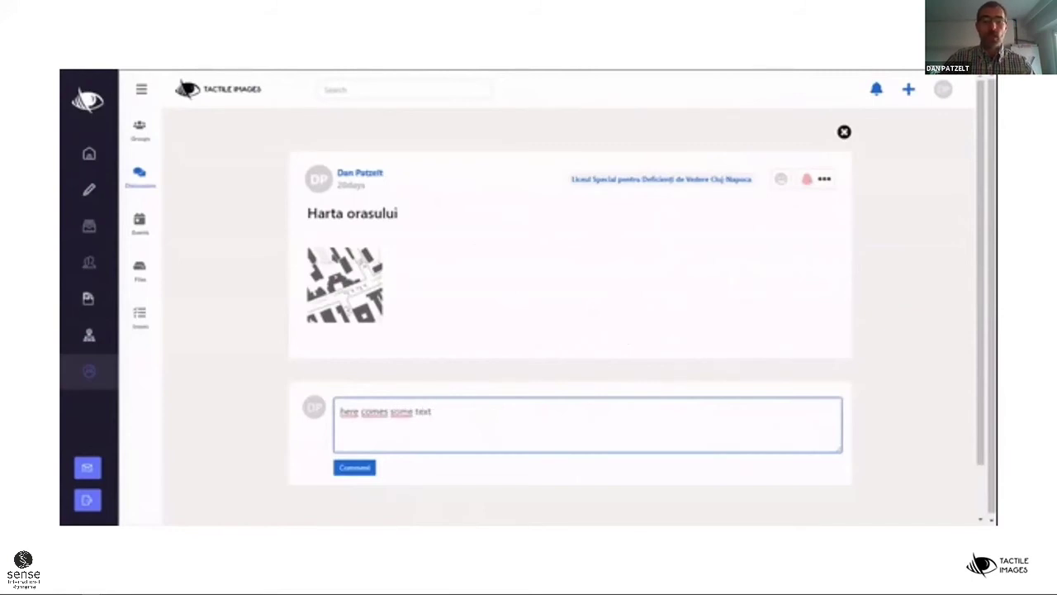
left_click(358, 467)
Step: Look through the group's events, members, discussions and files sections
left_click(140, 224)
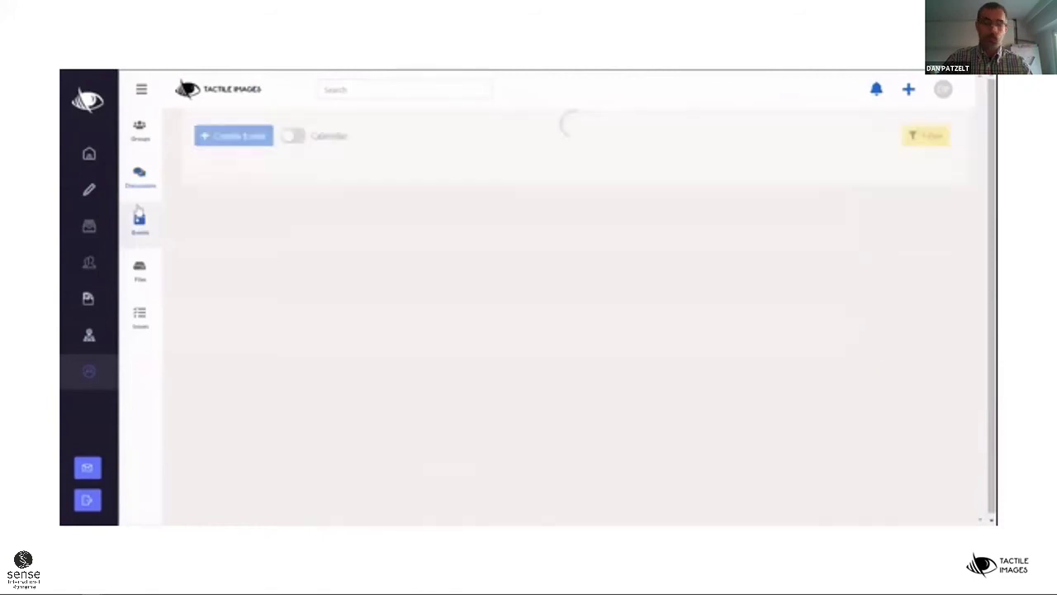
left_click(219, 177)
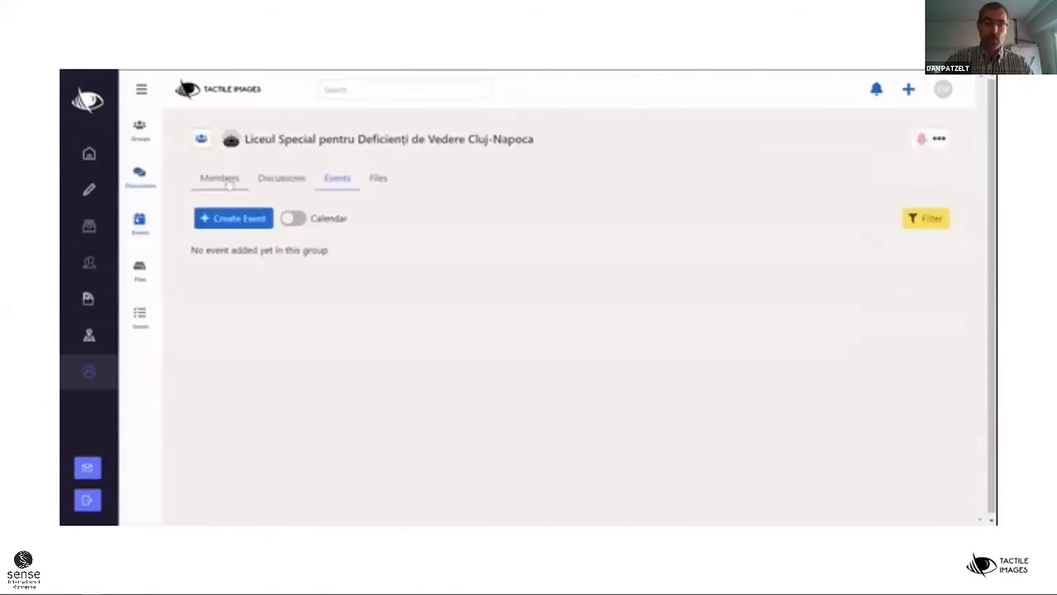
left_click(281, 177)
left_click(337, 180)
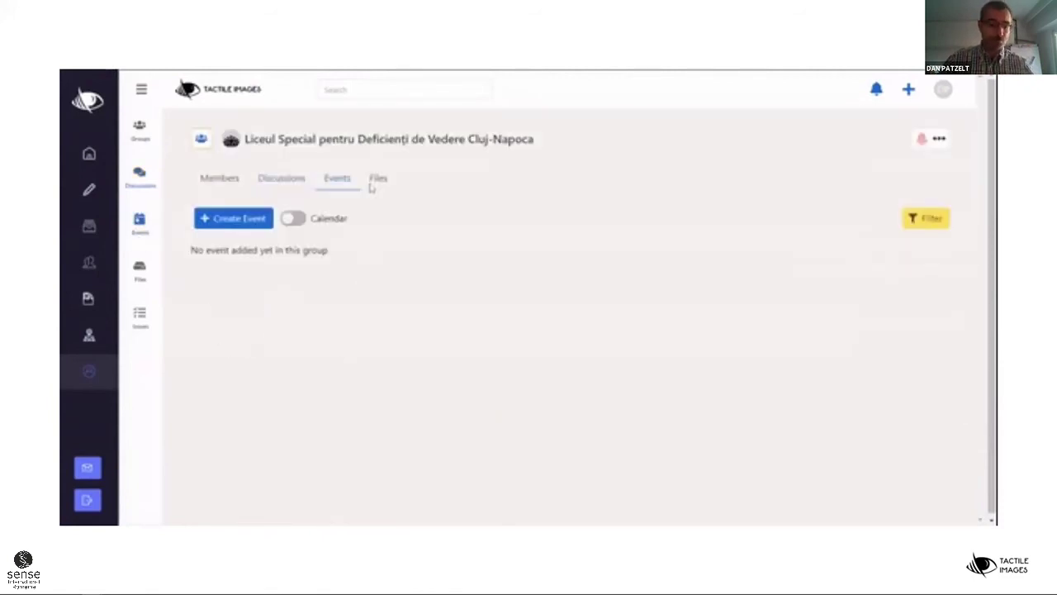
left_click(378, 180)
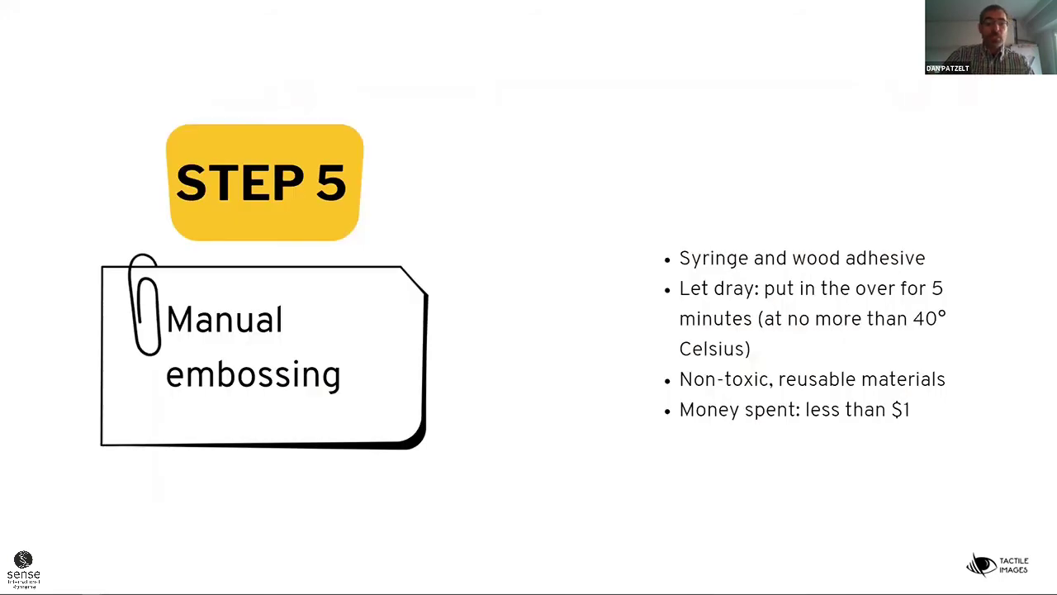